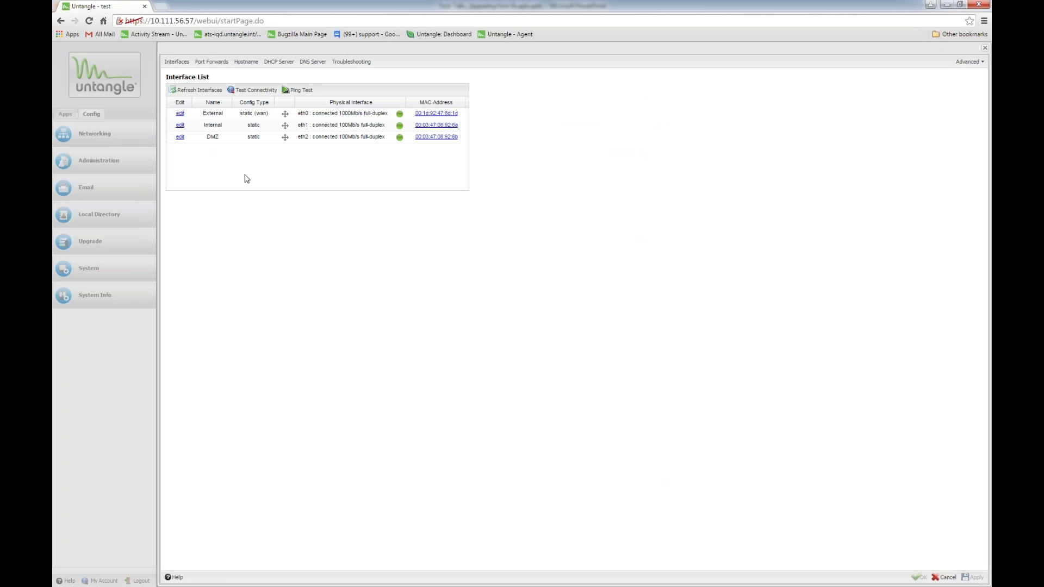
Examine the Internal interface's configuration and go on to the DHCP server settings on the older Untangle server.
{"action": "left_click", "coordinate": [180, 127]}
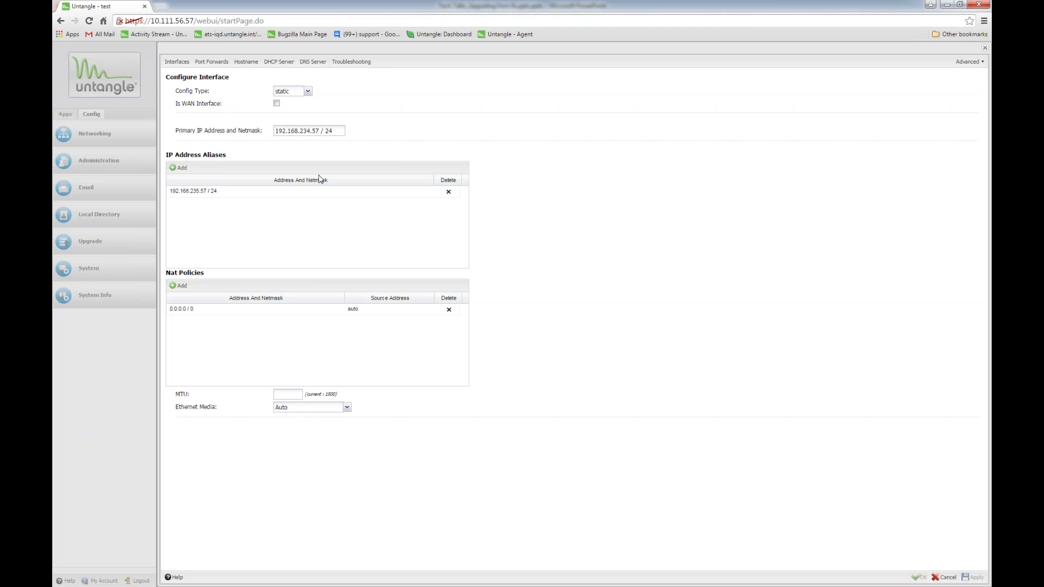
{"action": "left_click", "coordinate": [271, 64]}
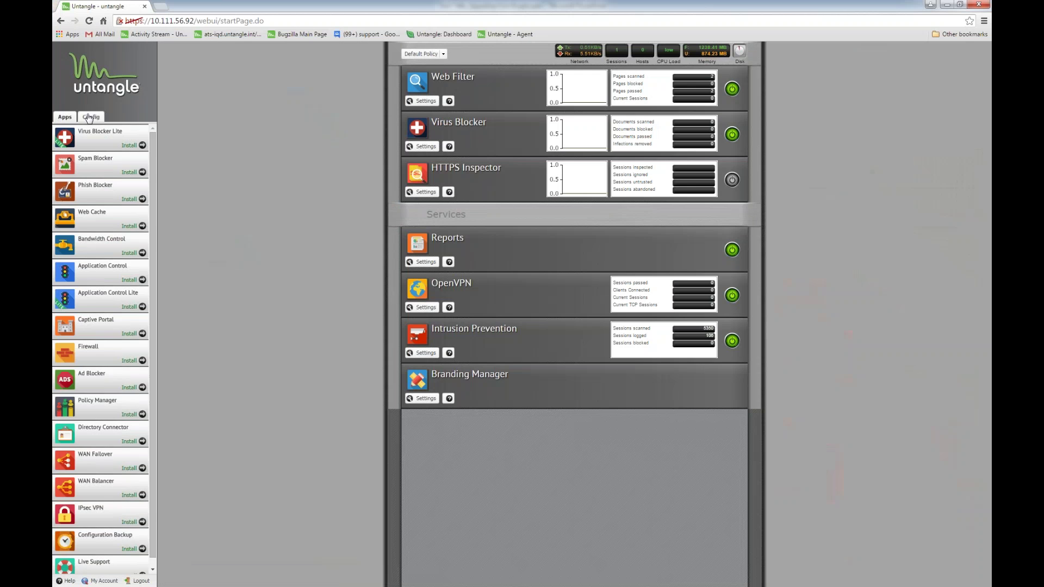
Rename the Interface Gamma network interface as Second WAN on the newer Untangle server.
{"action": "left_click", "coordinate": [91, 117]}
{"action": "left_click", "coordinate": [92, 130]}
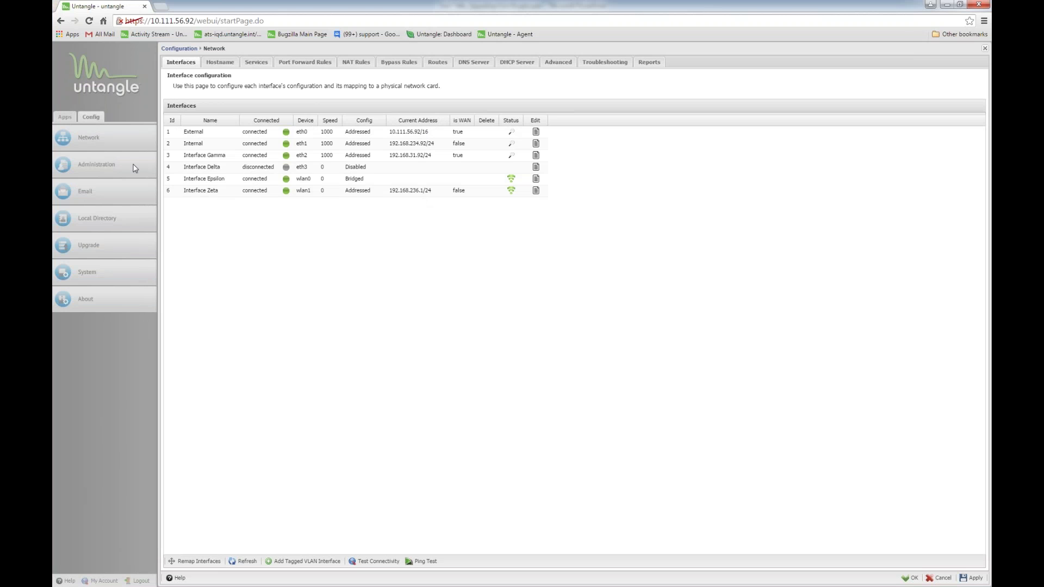
{"action": "left_click", "coordinate": [214, 157]}
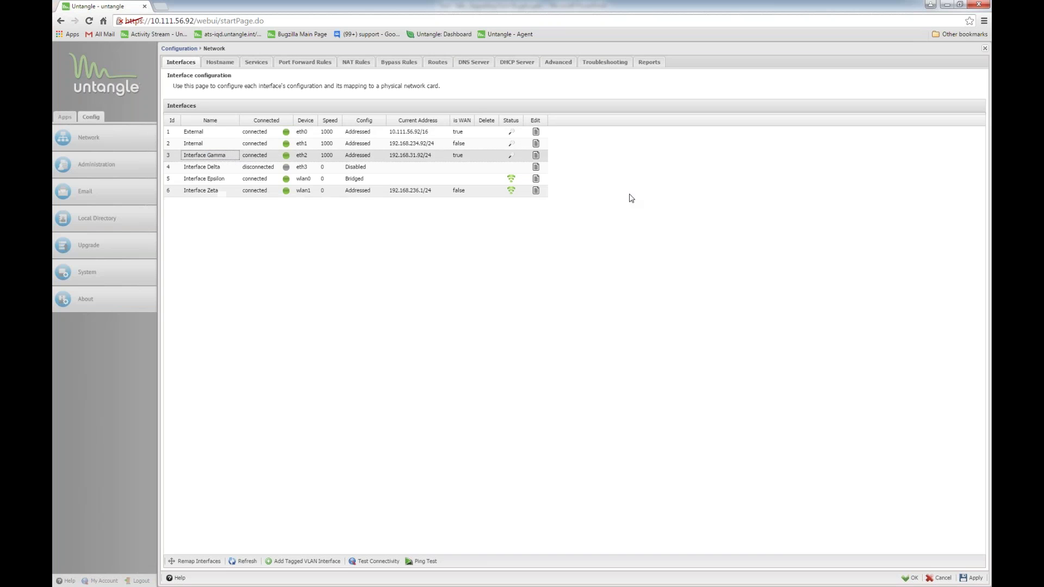
{"action": "left_click", "coordinate": [537, 157]}
{"action": "left_click_drag", "start_coordinate": [272, 93], "coordinate": [193, 94]}
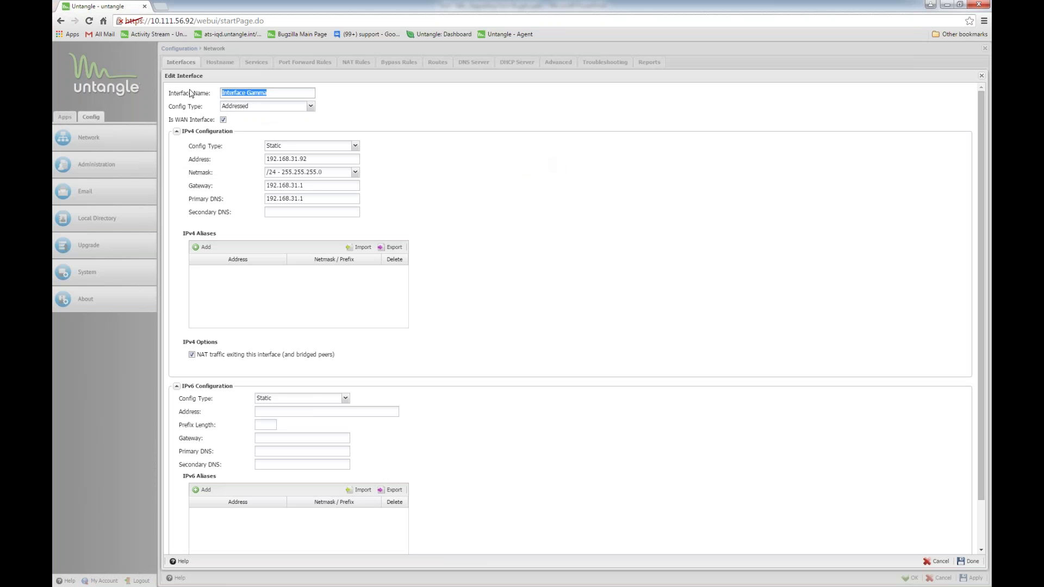
{"action": "type", "text": "Second WAN"}
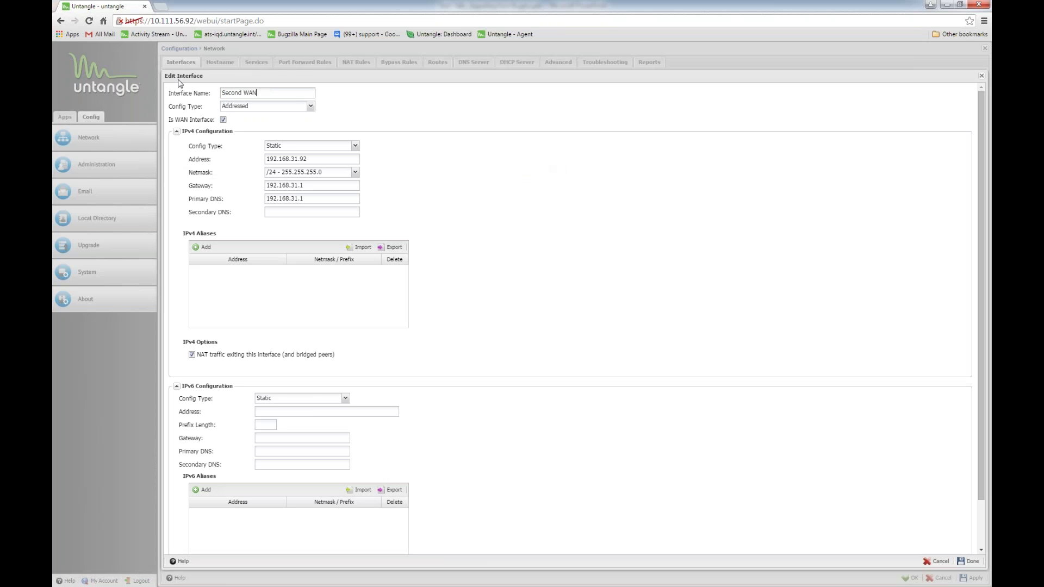
{"action": "left_click", "coordinate": [972, 562]}
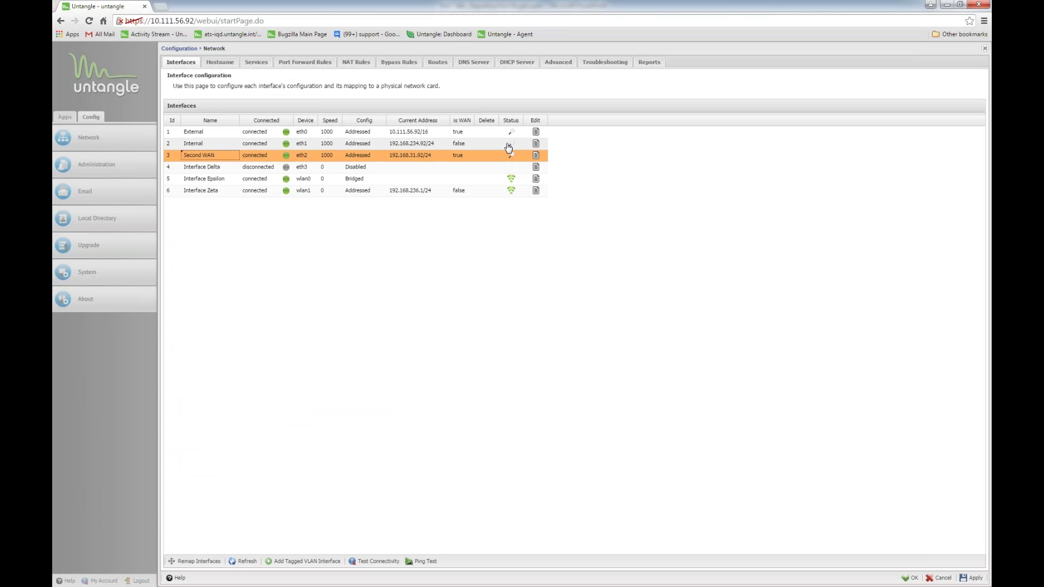
Examine the Internal interface's IPv4, IPv6, advanced DHCP and VRRP redundancy settings, and close its editor without changes.
{"action": "left_click", "coordinate": [536, 145]}
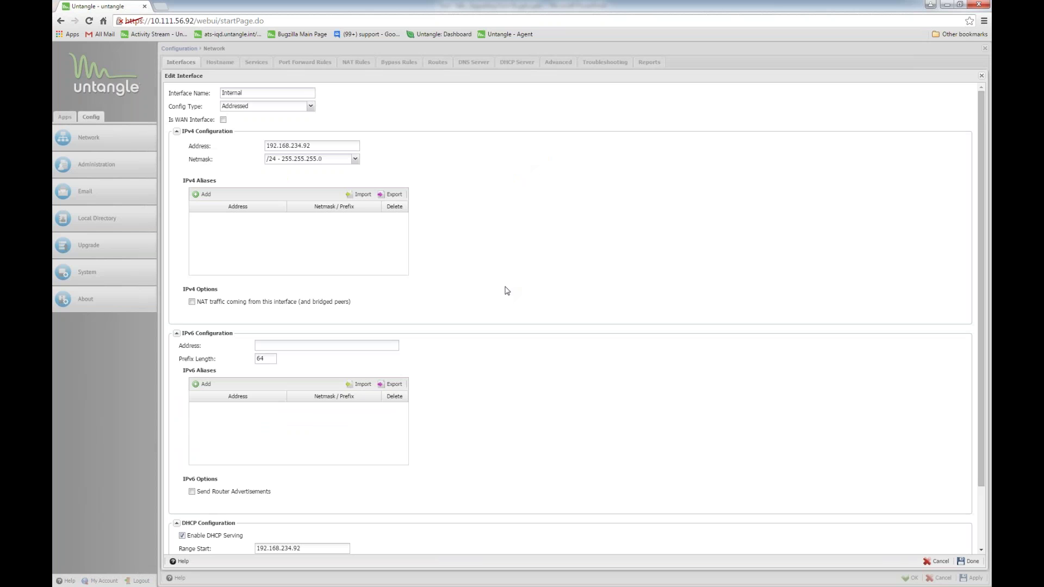
{"action": "scroll", "coordinate": [499, 363], "scroll_direction": "down", "scroll_amount": 1}
{"action": "scroll", "coordinate": [499, 363], "scroll_direction": "down", "scroll_amount": 2}
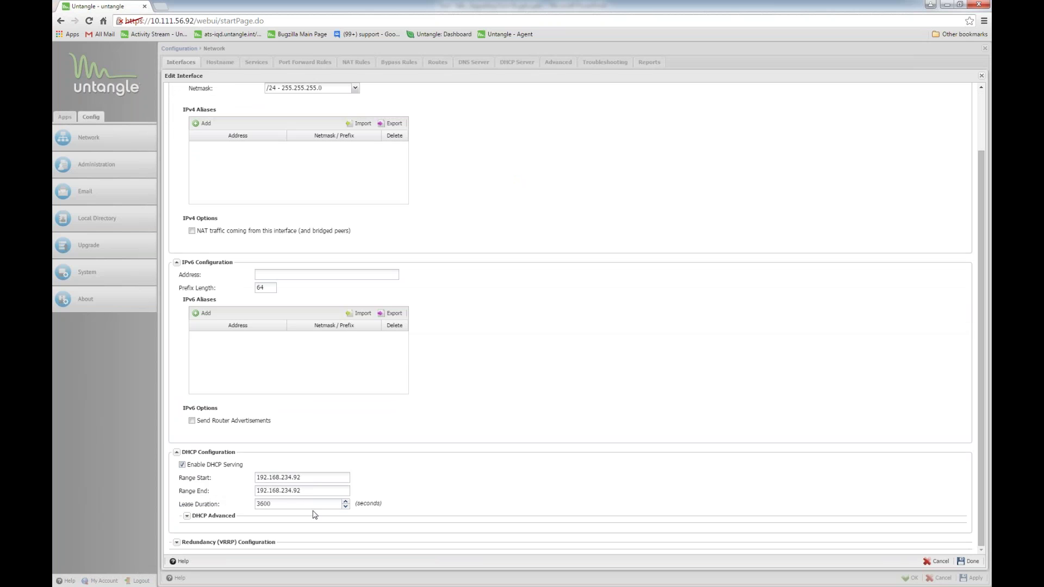
{"action": "left_click", "coordinate": [187, 517]}
{"action": "scroll", "coordinate": [537, 490], "scroll_direction": "down", "scroll_amount": 3}
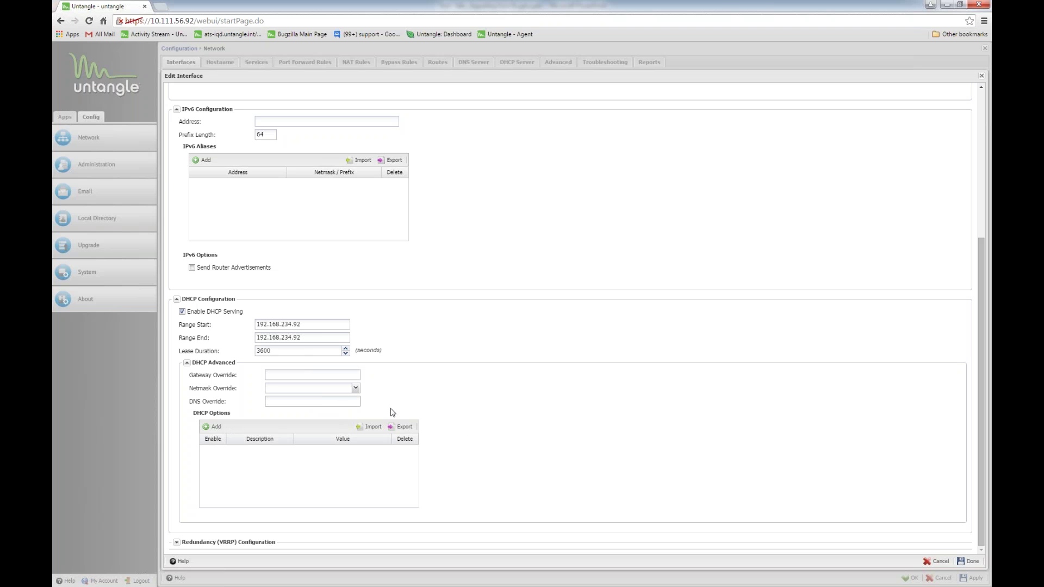
{"action": "left_click", "coordinate": [177, 543]}
{"action": "scroll", "coordinate": [845, 410], "scroll_direction": "down", "scroll_amount": 2}
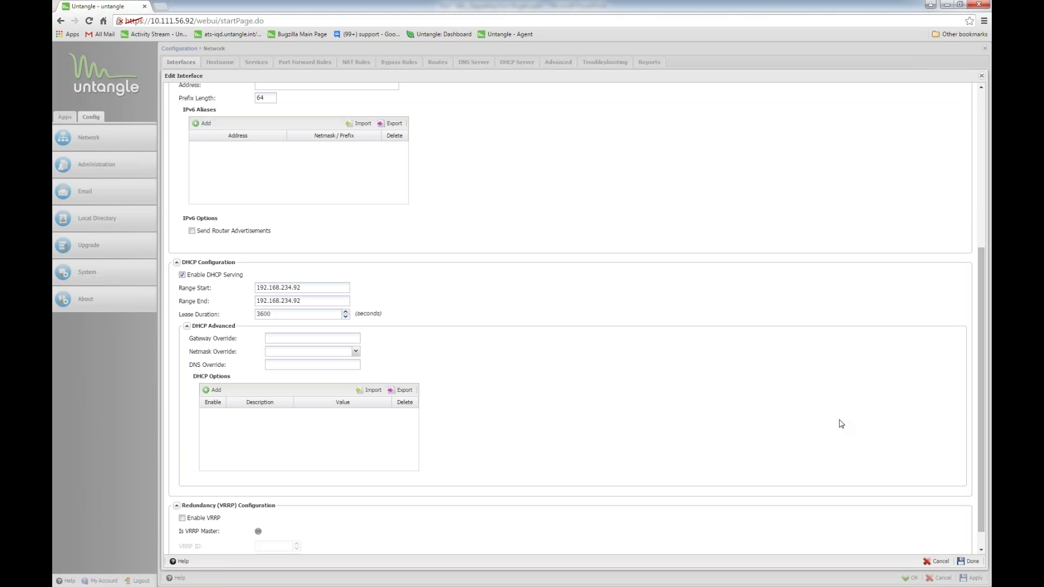
{"action": "scroll", "coordinate": [841, 424], "scroll_direction": "down", "scroll_amount": 1}
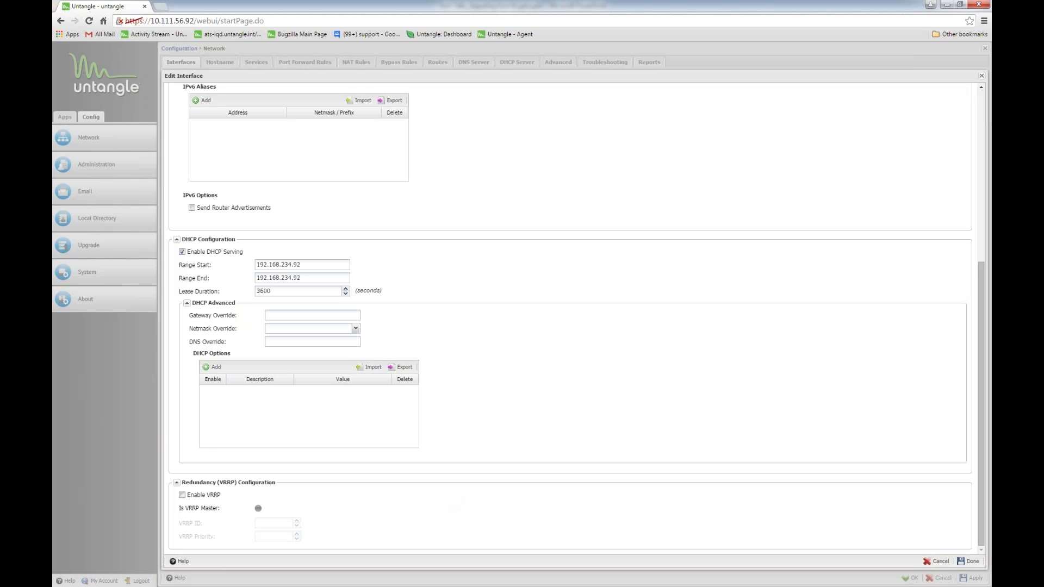
{"action": "left_click", "coordinate": [982, 77]}
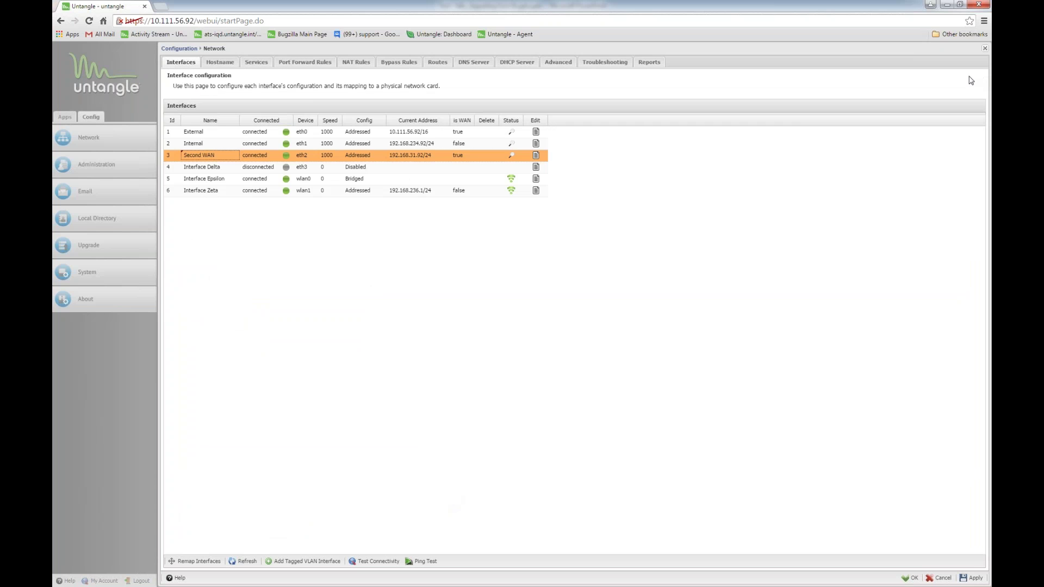
Review the port forward rules and keep the network configuration open when asked about unsaved settings.
{"action": "left_click", "coordinate": [317, 64]}
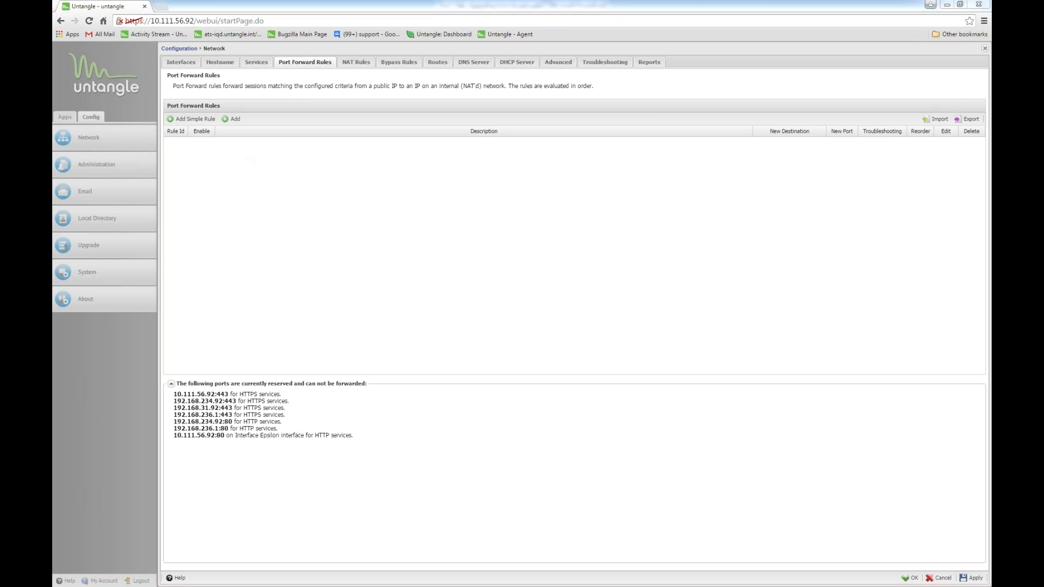
{"action": "left_click", "coordinate": [986, 48]}
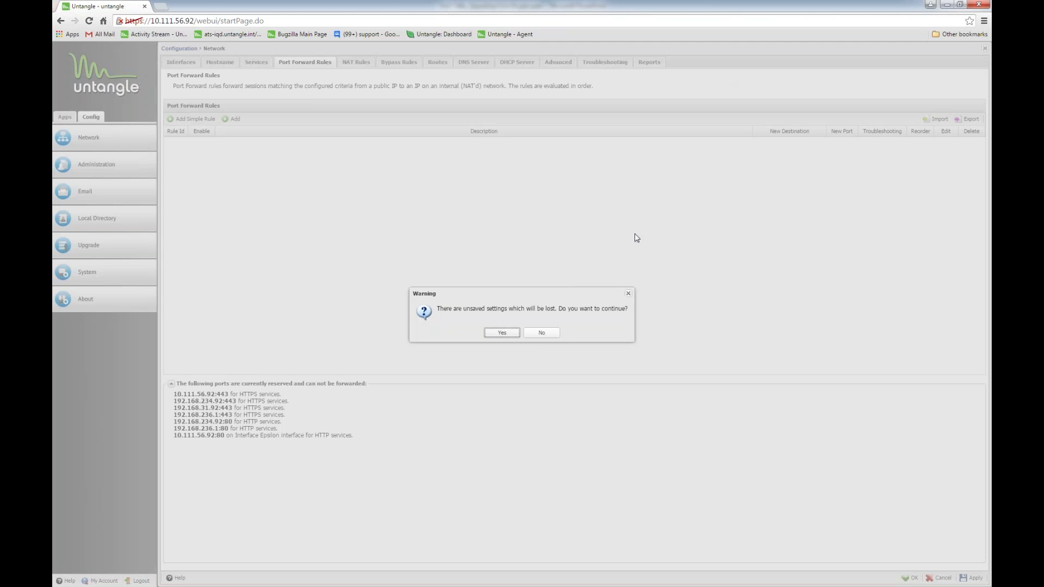
{"action": "left_click", "coordinate": [540, 333]}
Review the advanced network filter rules, network cards and options, and leave the network configuration, discarding the unsaved settings.
{"action": "left_click", "coordinate": [559, 63]}
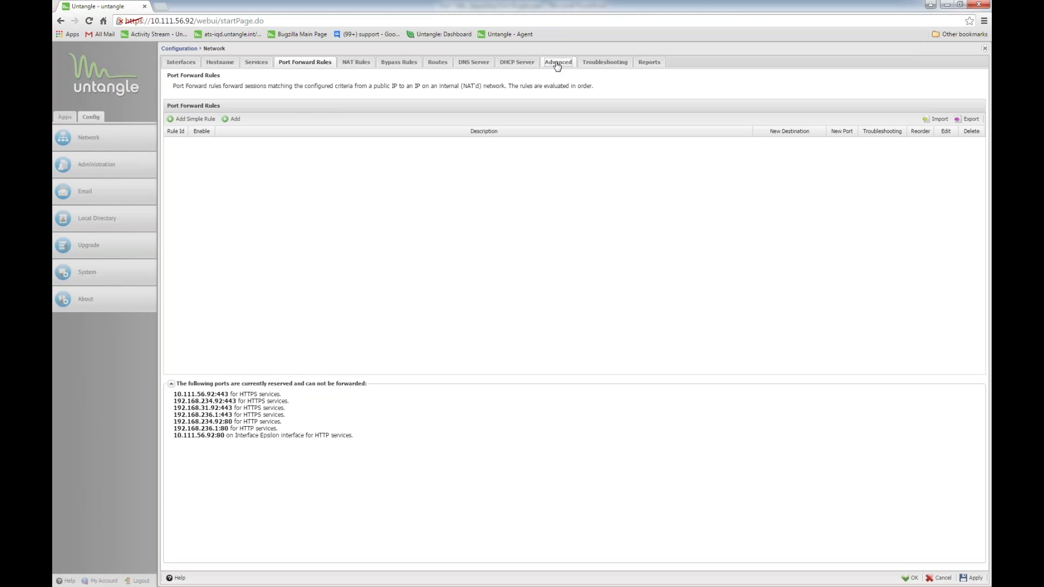
{"action": "left_click", "coordinate": [236, 108]}
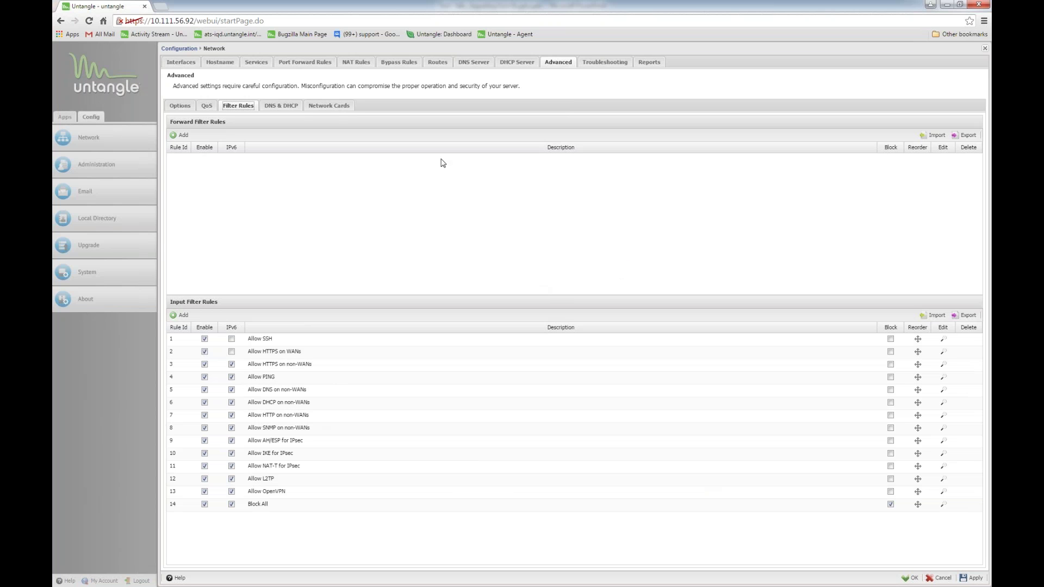
{"action": "left_click", "coordinate": [335, 109]}
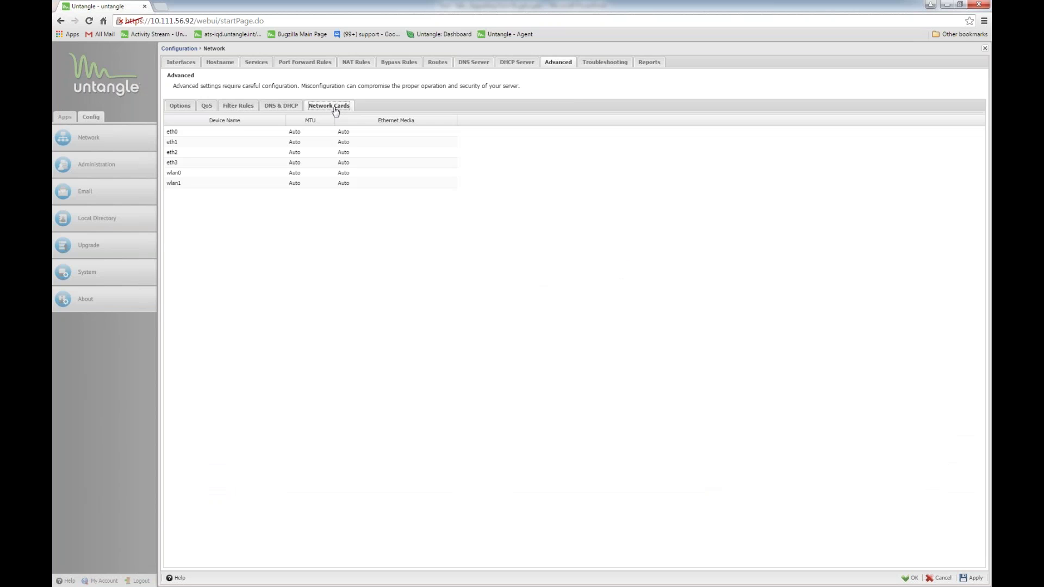
{"action": "left_click", "coordinate": [180, 107]}
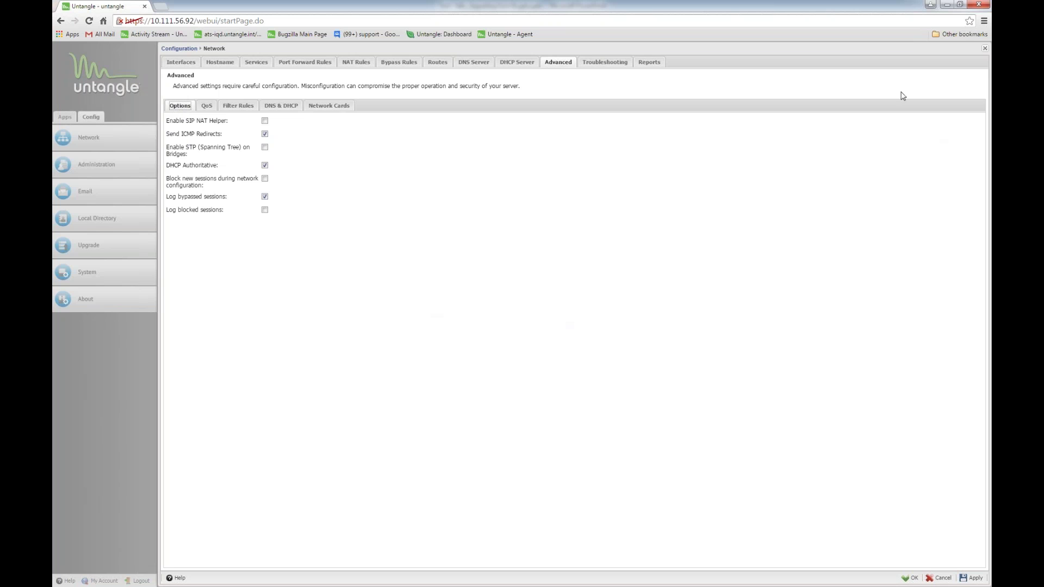
{"action": "left_click", "coordinate": [985, 48]}
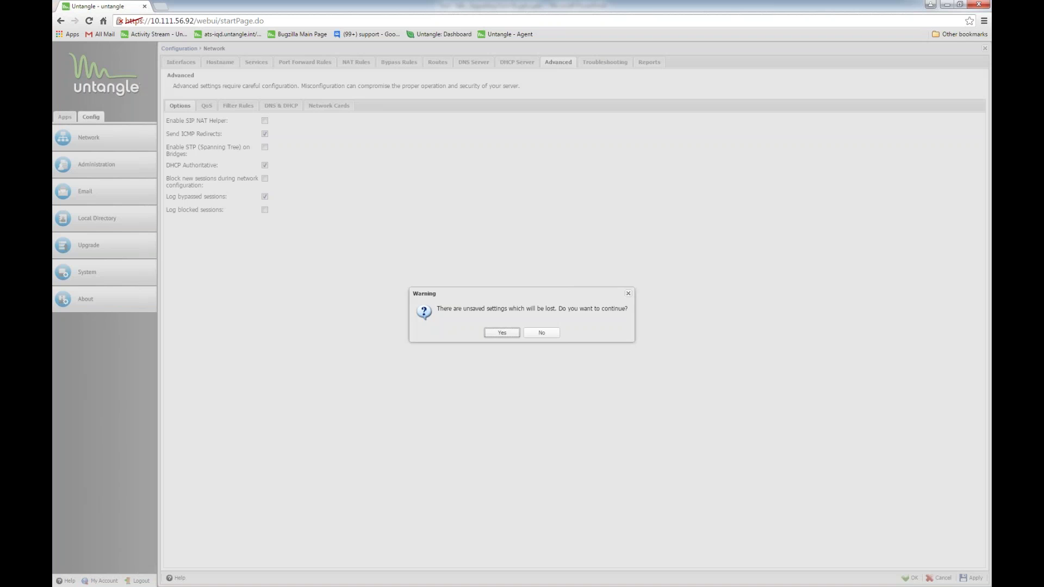
{"action": "left_click", "coordinate": [503, 333]}
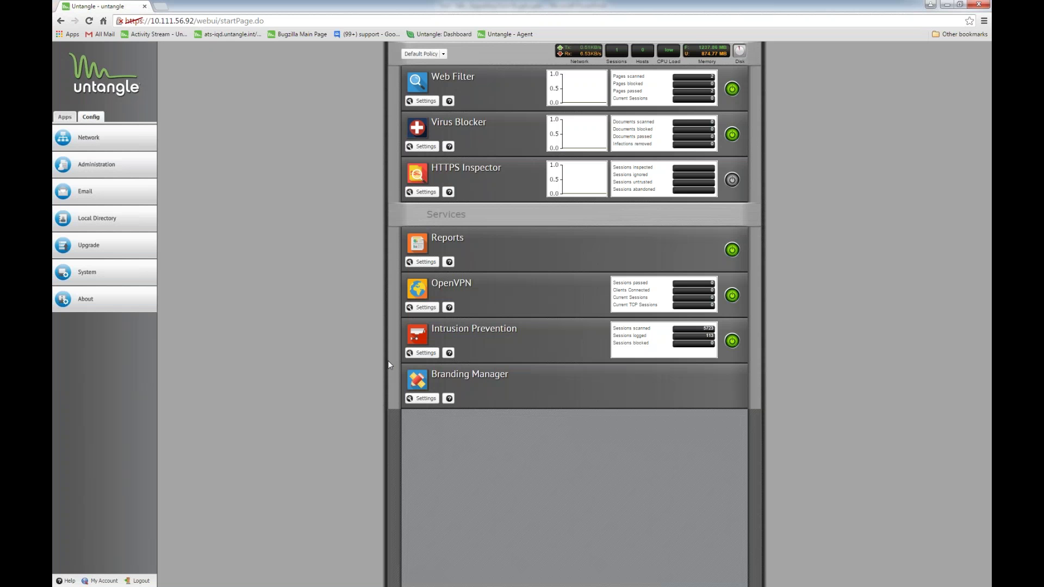
Review the OpenVPN status, server settings, exported networks and client settings, and close the app's settings.
{"action": "left_click", "coordinate": [430, 308]}
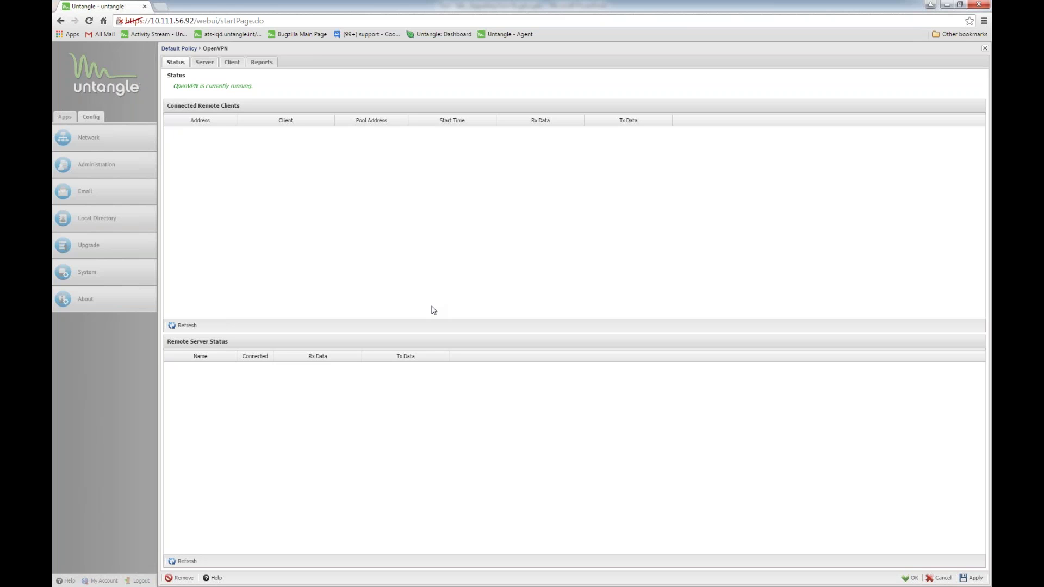
{"action": "left_click", "coordinate": [205, 66]}
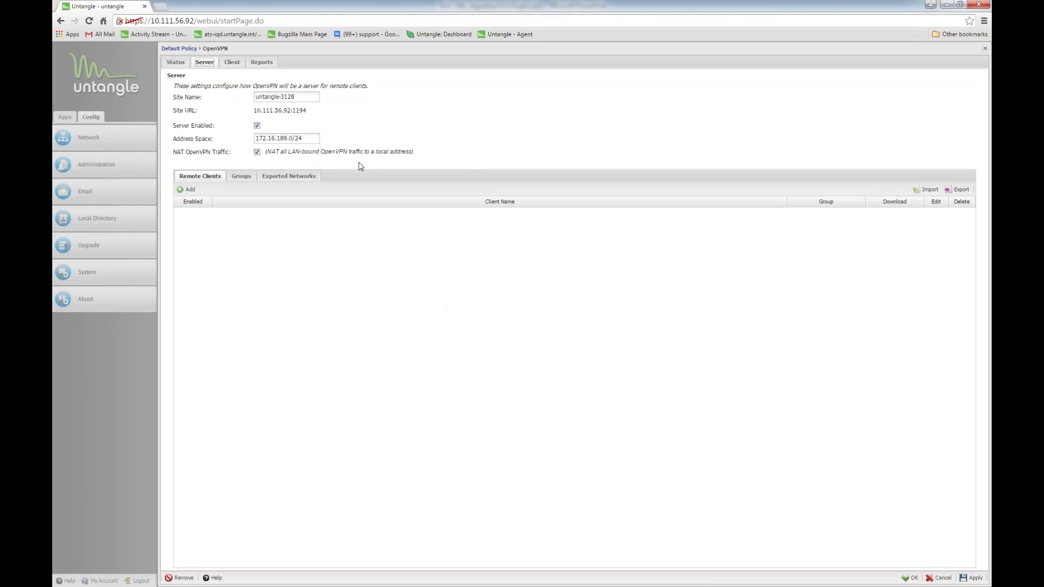
{"action": "left_click", "coordinate": [287, 179]}
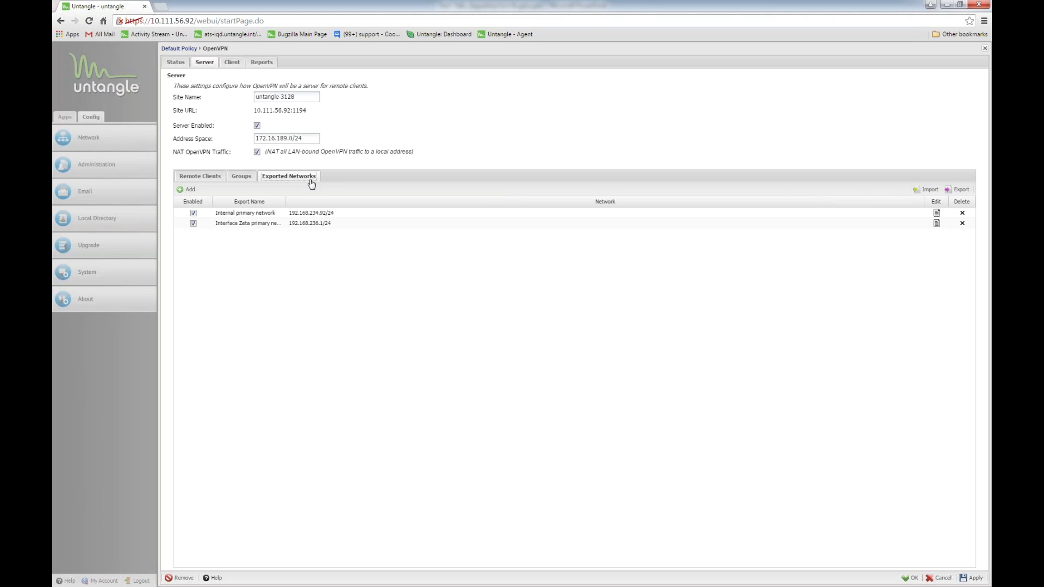
{"action": "left_click", "coordinate": [233, 64]}
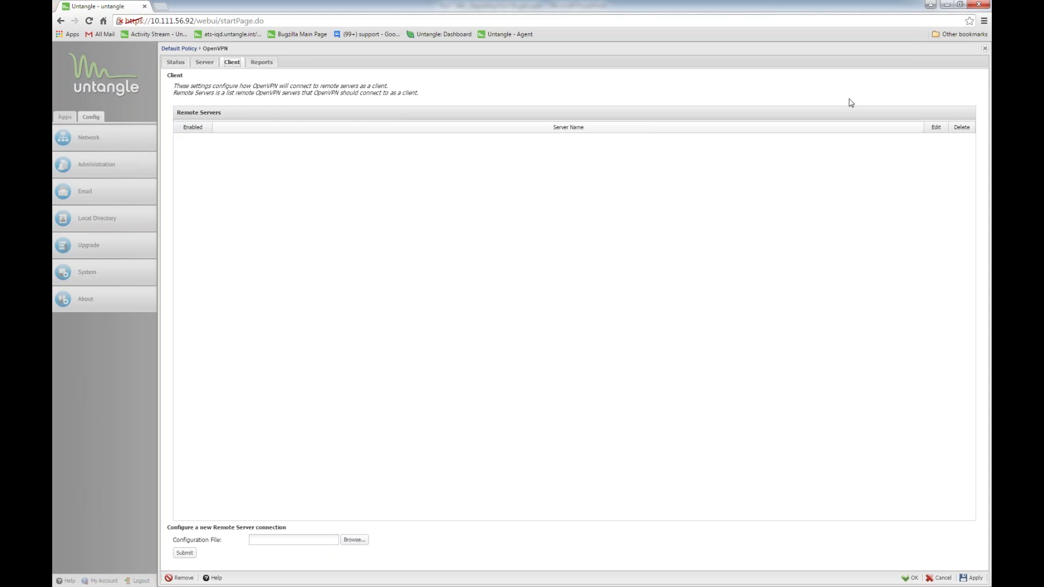
{"action": "left_click", "coordinate": [985, 48]}
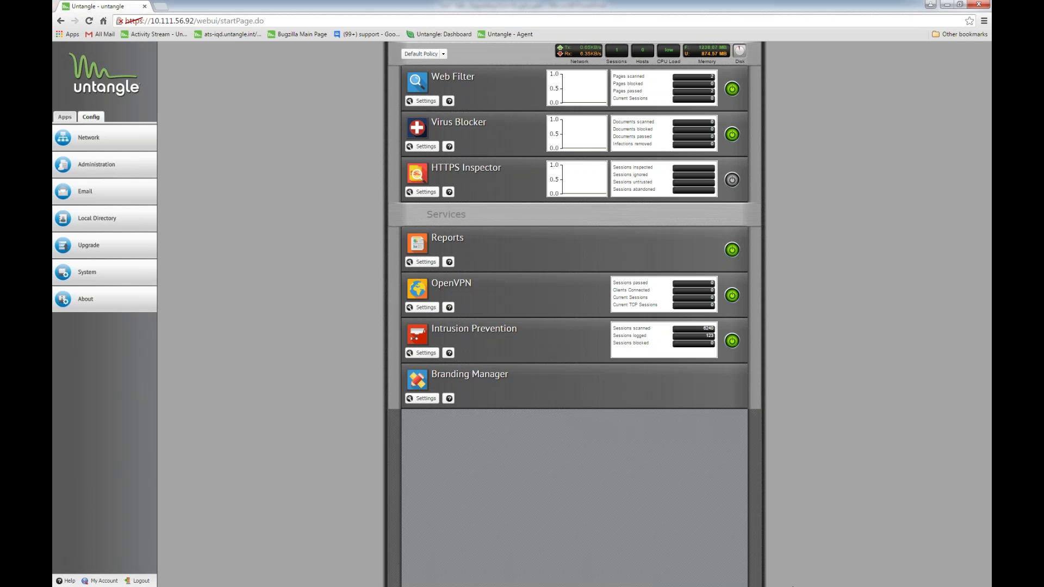
Switch to the PowerPoint presentation and select the Setting Differences text box on the upgrade process slide.
{"action": "key", "text": "alt+Tab"}
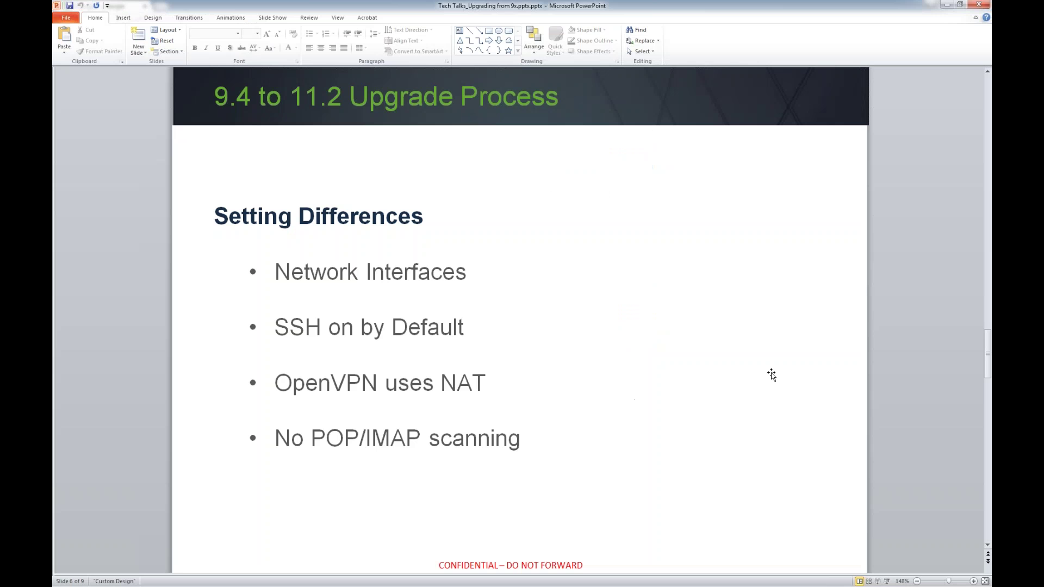
{"action": "left_click", "coordinate": [785, 370]}
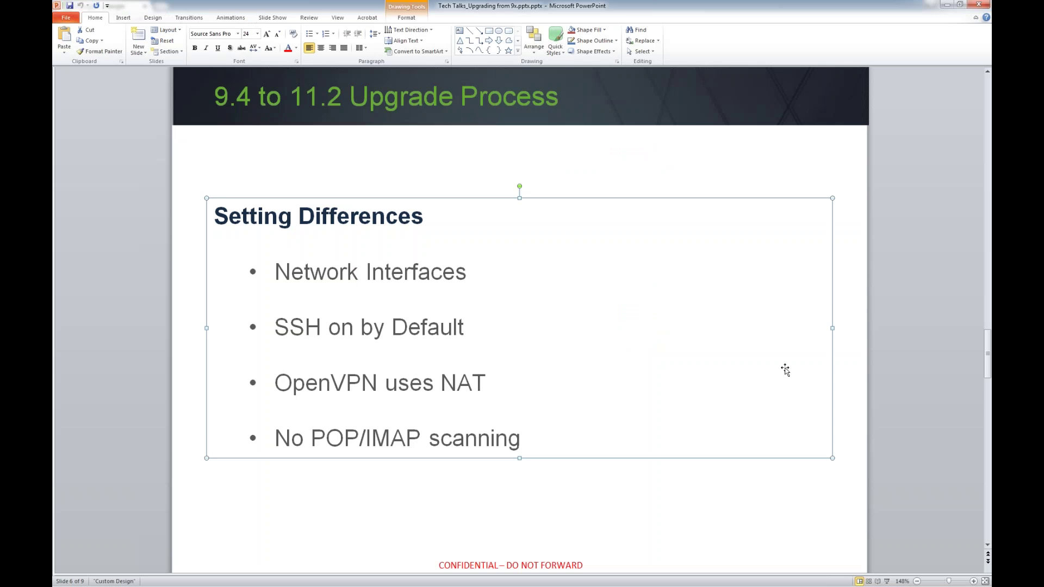